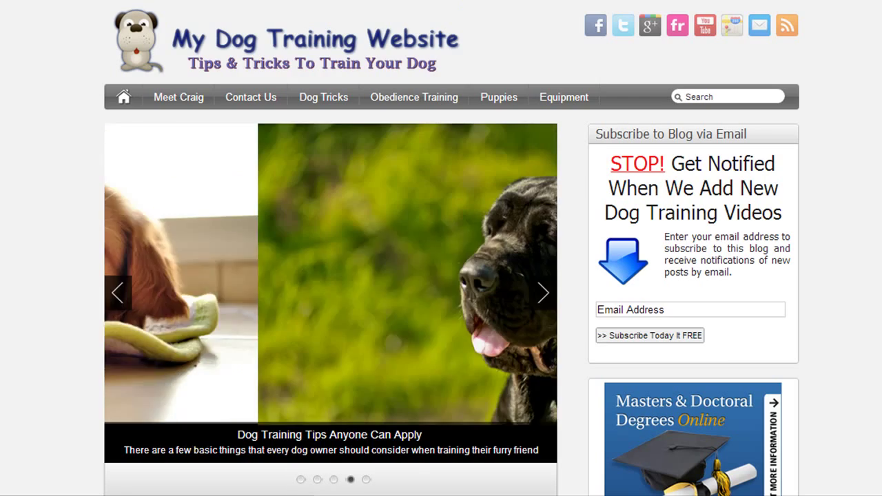
# Step: Scroll through the Sterling Silver, Bear Grylls and PopCultureTees example websites
pyautogui.scroll(-5, 452, 275)
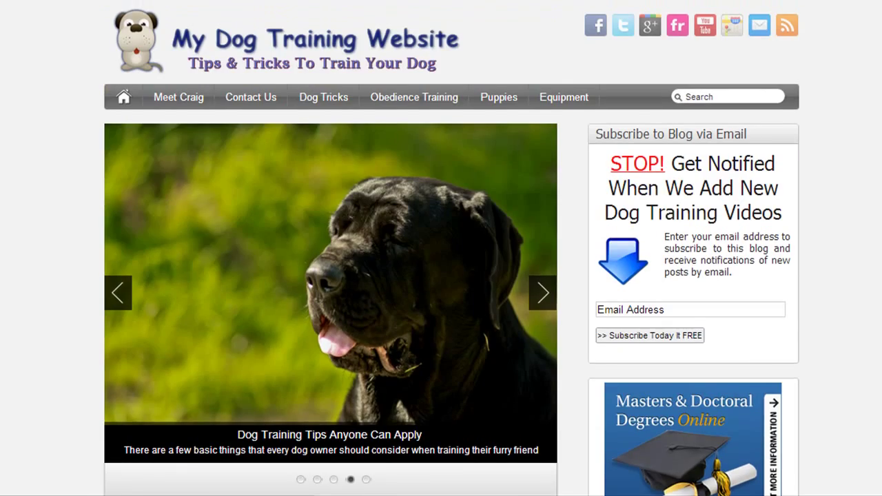
pyautogui.scroll(-12, 452, 275)
pyautogui.scroll(-10, 330, 248)
pyautogui.scroll(14, 330, 248)
pyautogui.scroll(7, 451, 248)
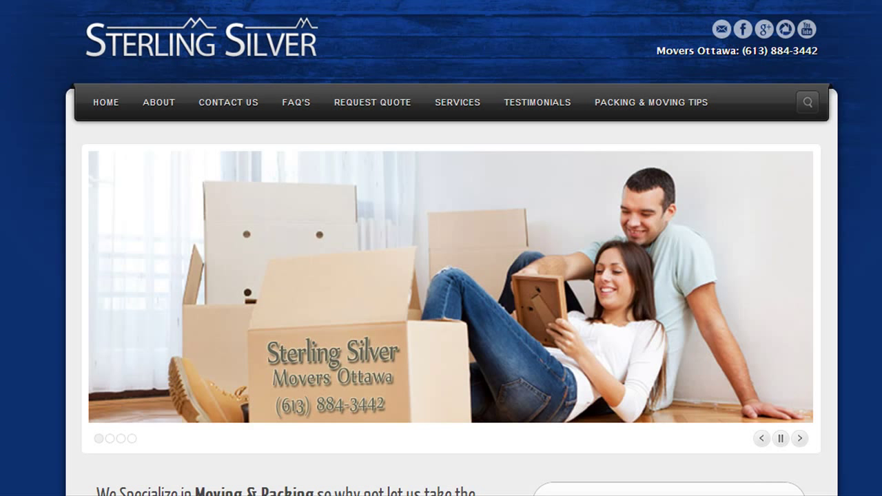
pyautogui.scroll(-12, 441, 276)
pyautogui.scroll(10, 441, 276)
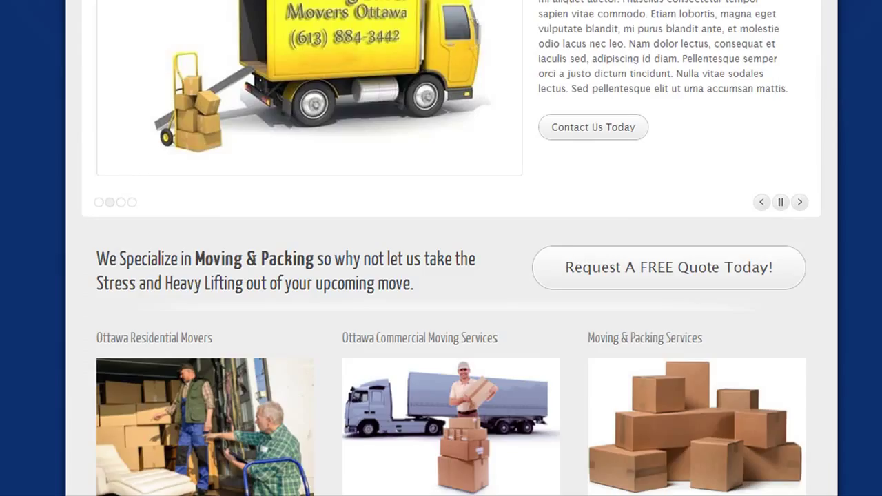
pyautogui.scroll(3, 441, 275)
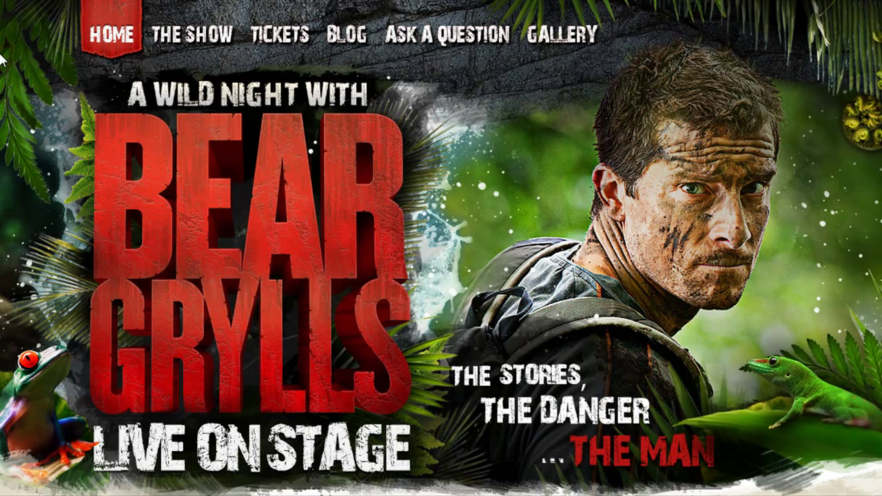
pyautogui.scroll(-7, 3, 58)
pyautogui.scroll(-5, 3, 59)
pyautogui.scroll(10, 4, 49)
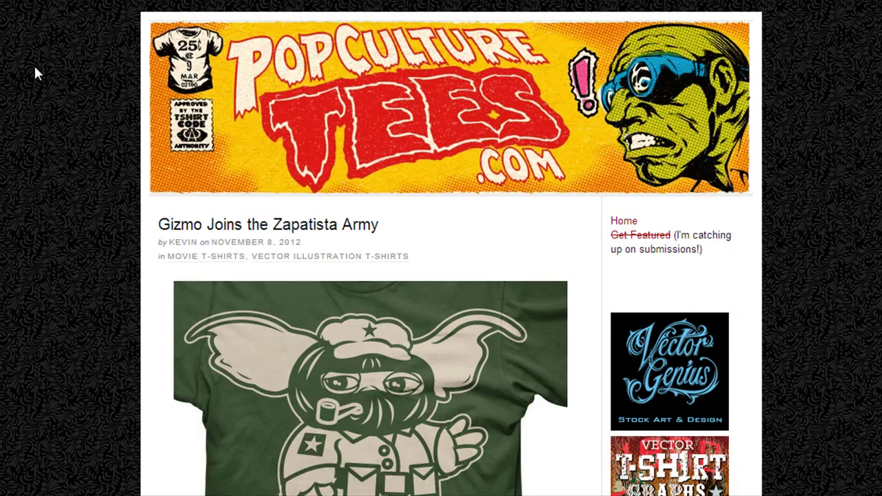
pyautogui.scroll(-15, 34, 63)
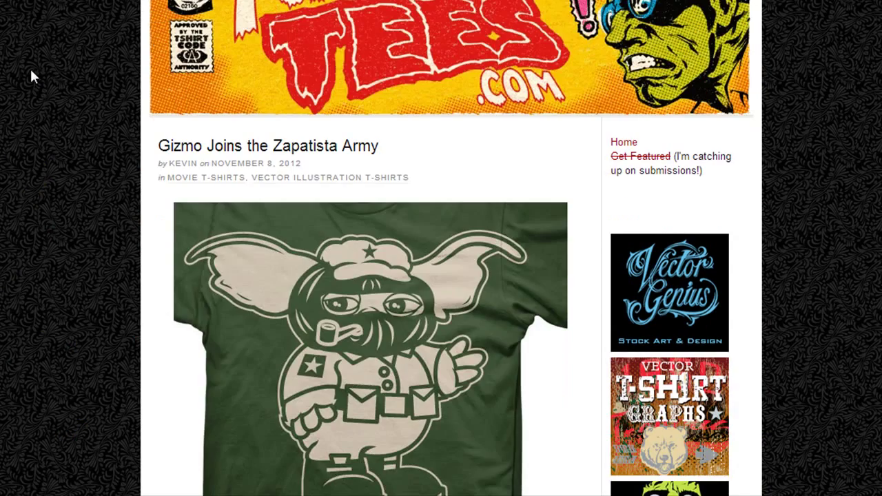
pyautogui.scroll(-2, 31, 74)
pyautogui.scroll(17, 31, 75)
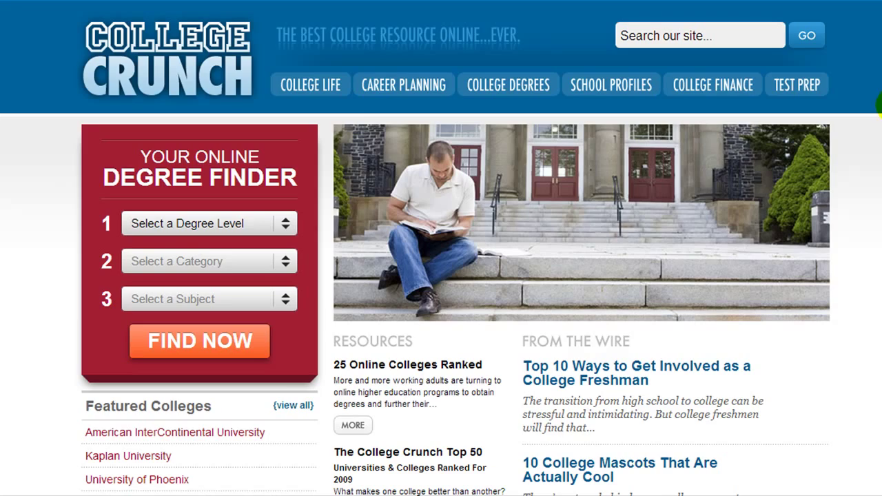
# Step: Scroll the College Crunch site and view its page source
pyautogui.scroll(-20, 879, 100)
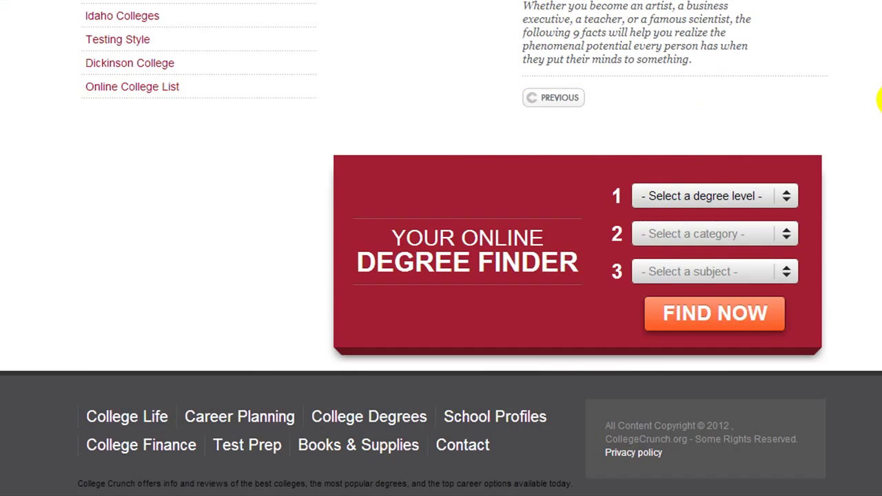
pyautogui.scroll(20, 879, 100)
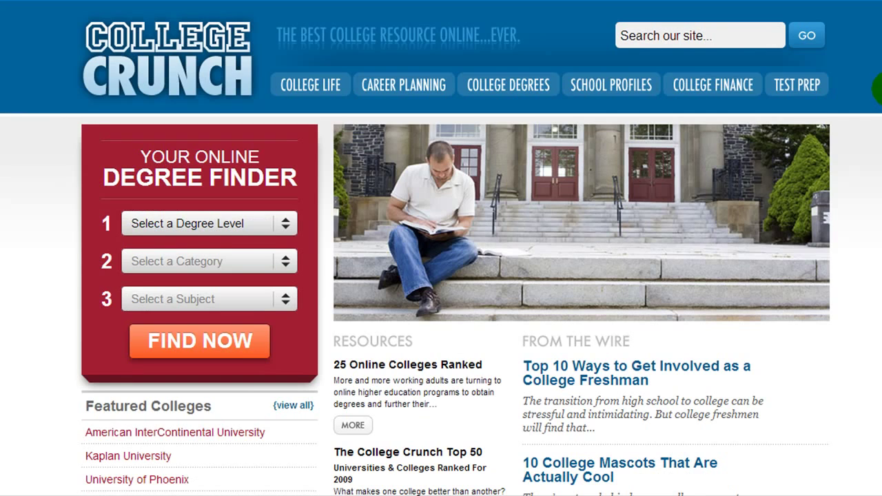
pyautogui.rightClick(872, 83)
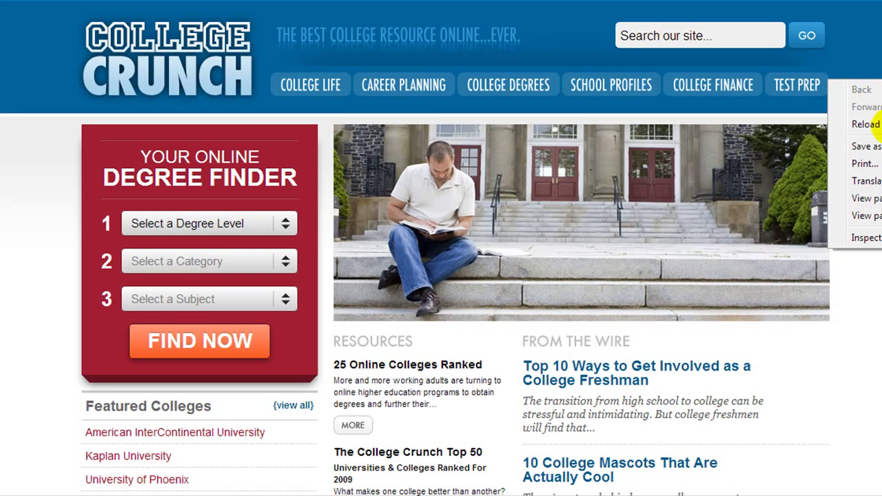
pyautogui.click(864, 198)
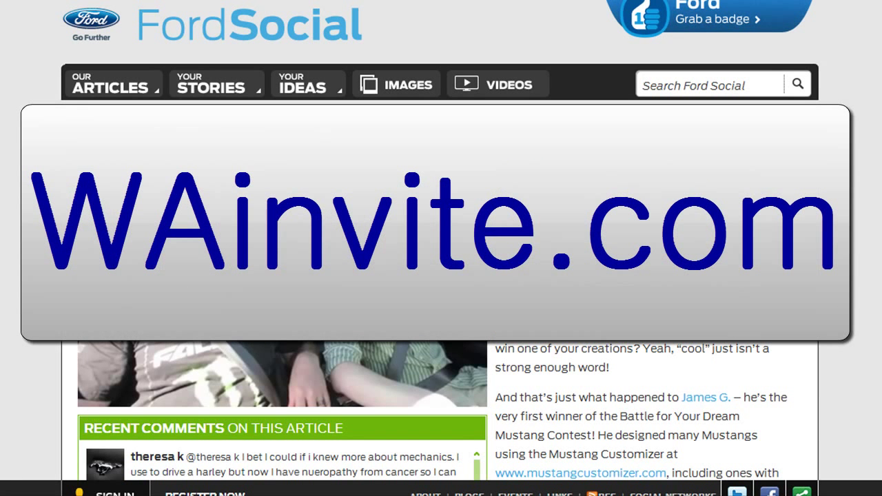
# Step: On wainvite.com, enter a first name and email address, then start account creation
pyautogui.write('wainvite.com')
pyautogui.press('Return')
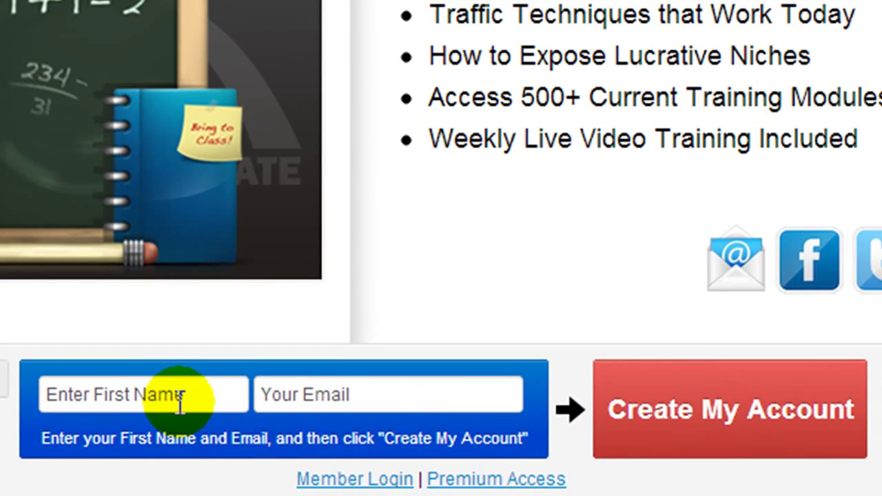
pyautogui.click(179, 405)
pyautogui.click(377, 397)
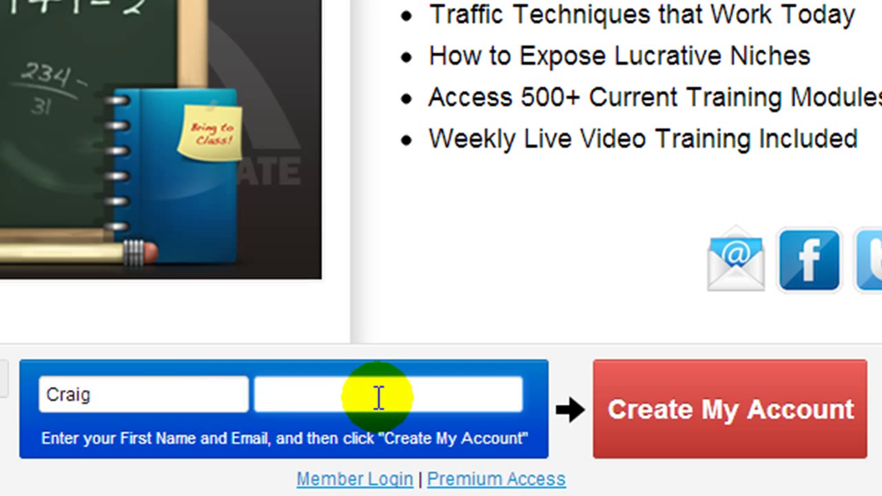
pyautogui.click(668, 382)
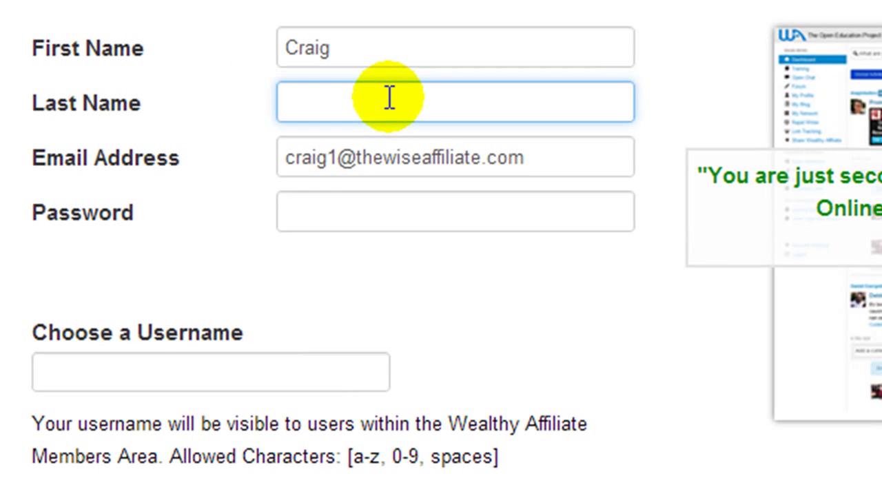
# Step: Add the last name, paste the password, choose an available username, and create the account
pyautogui.click(340, 220)
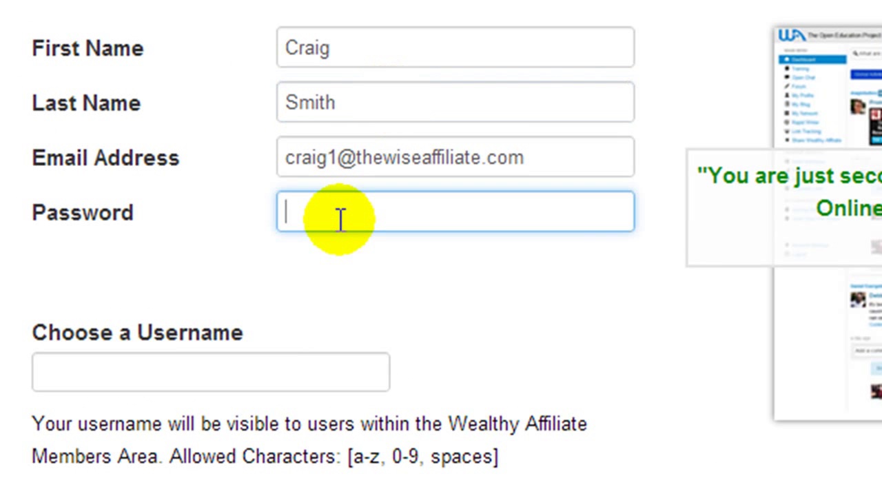
pyautogui.hotkey('ctrl', 'v')
pyautogui.click(95, 356)
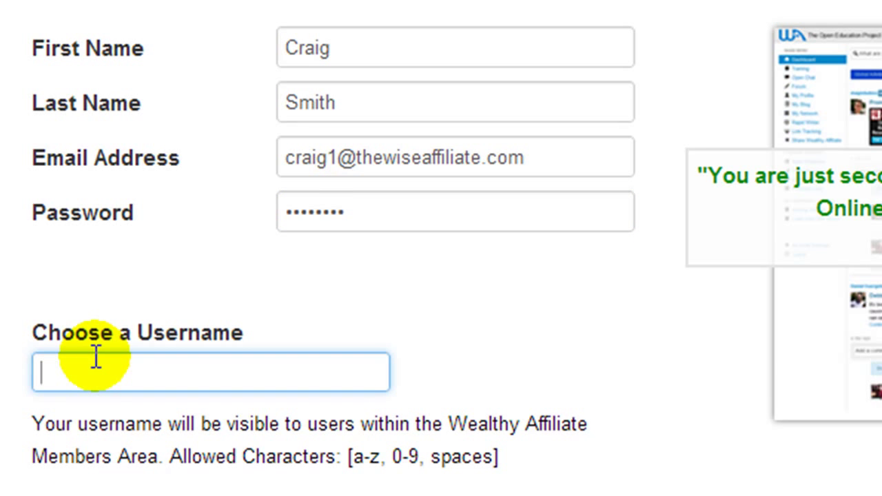
pyautogui.write('freewebsite')
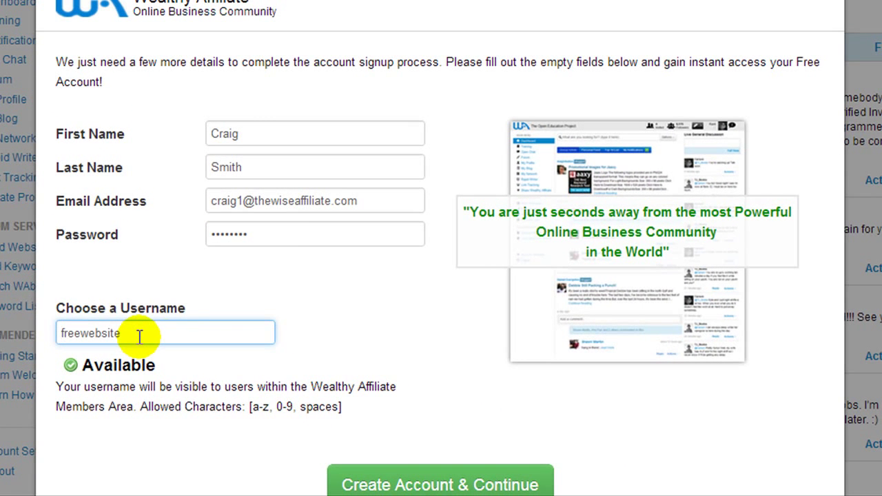
pyautogui.scroll(-2, 276, 391)
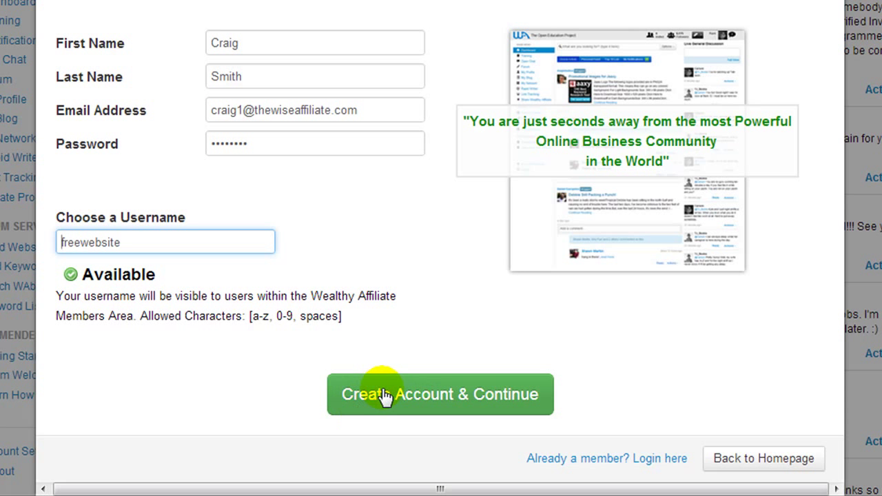
pyautogui.click(384, 393)
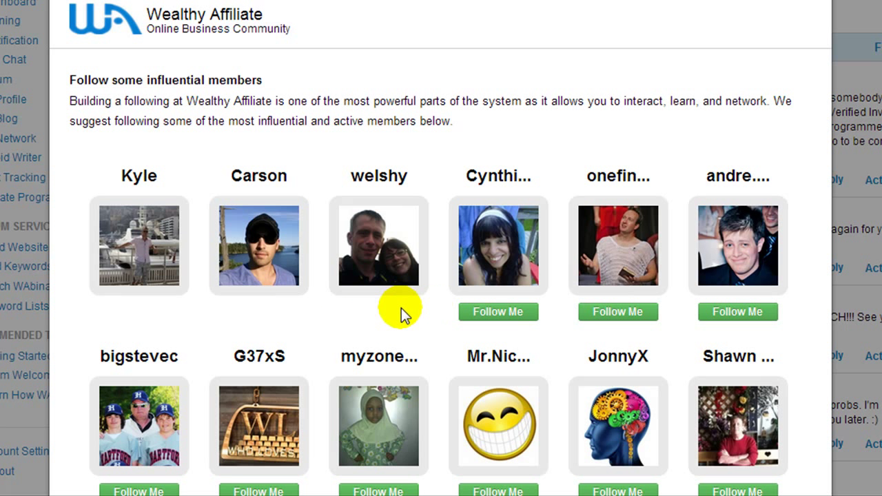
# Step: Skip the suggested members, choose 'OK, I'm ready to get started!' and save the login in RoboForm
pyautogui.scroll(-2, 401, 308)
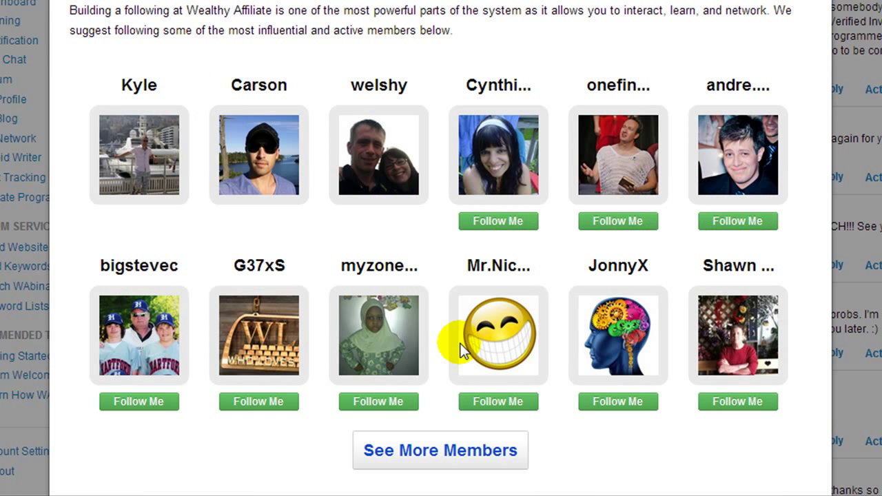
pyautogui.scroll(-3, 453, 299)
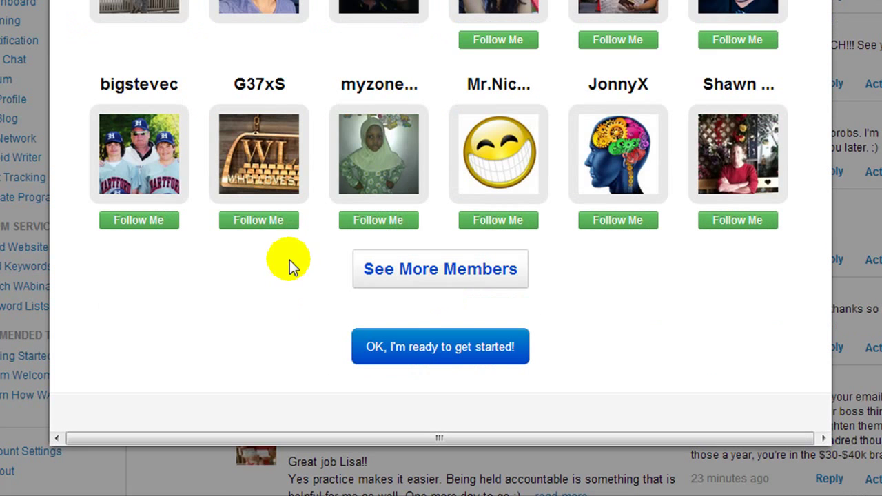
pyautogui.scroll(2, 241, 284)
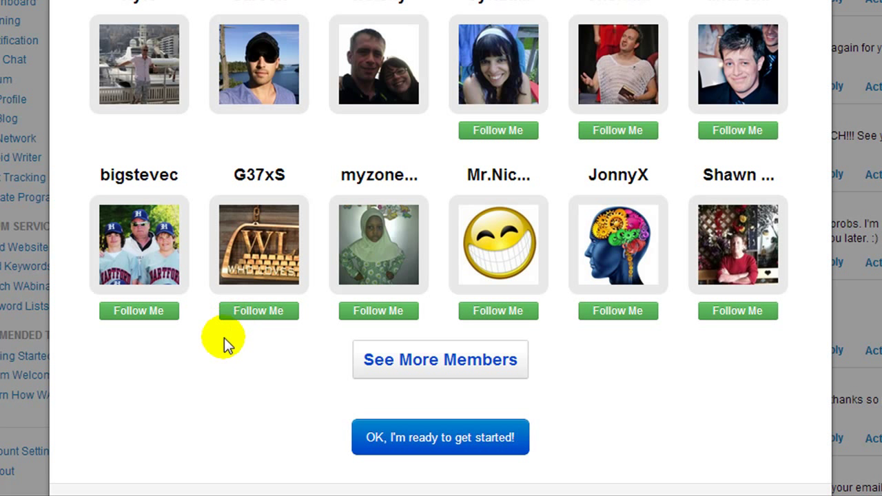
pyautogui.click(389, 450)
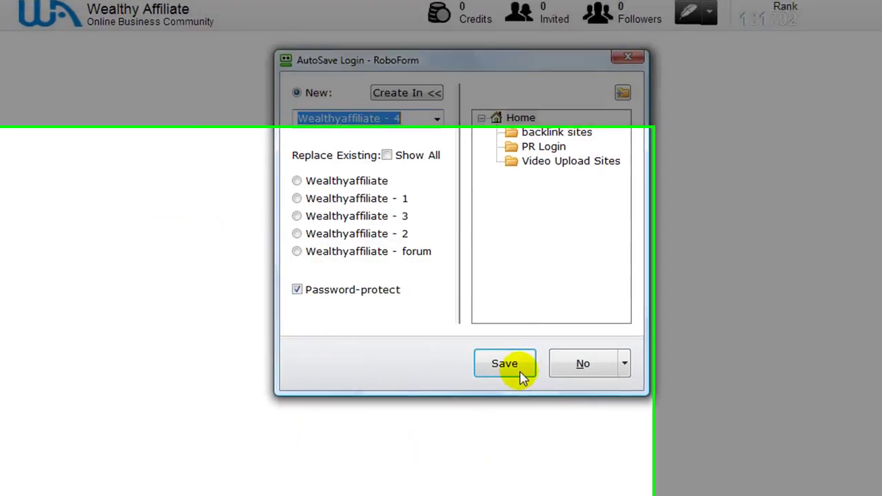
pyautogui.click(521, 374)
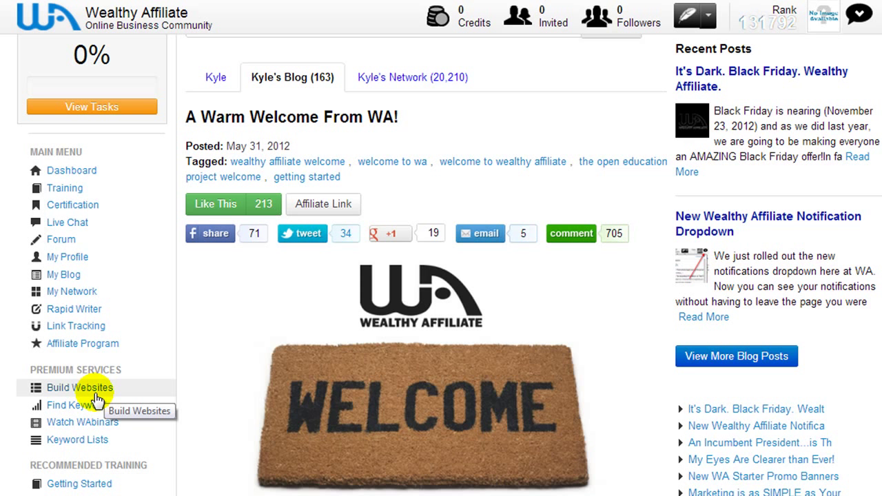
# Step: Go to Build Websites under Premium Services in the left menu
pyautogui.click(94, 394)
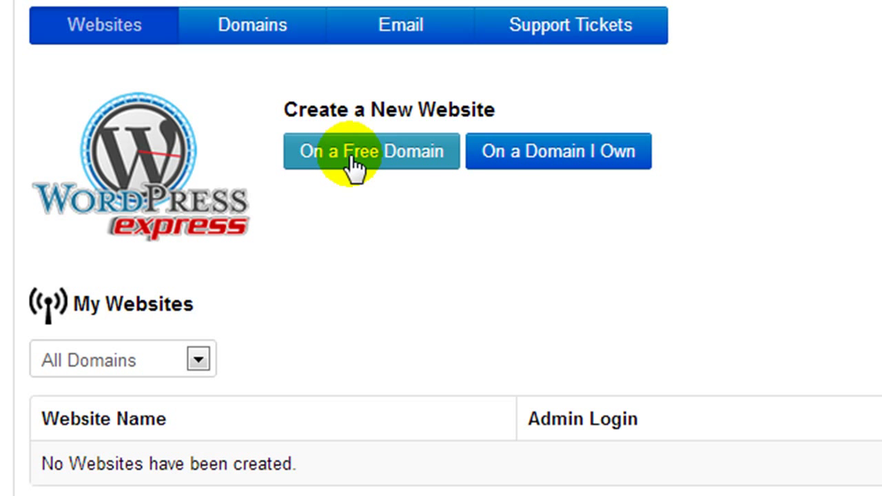
# Step: Choose On a Free Domain and enter 'makingmoneyathome' as the siterubix.com domain name
pyautogui.click(353, 160)
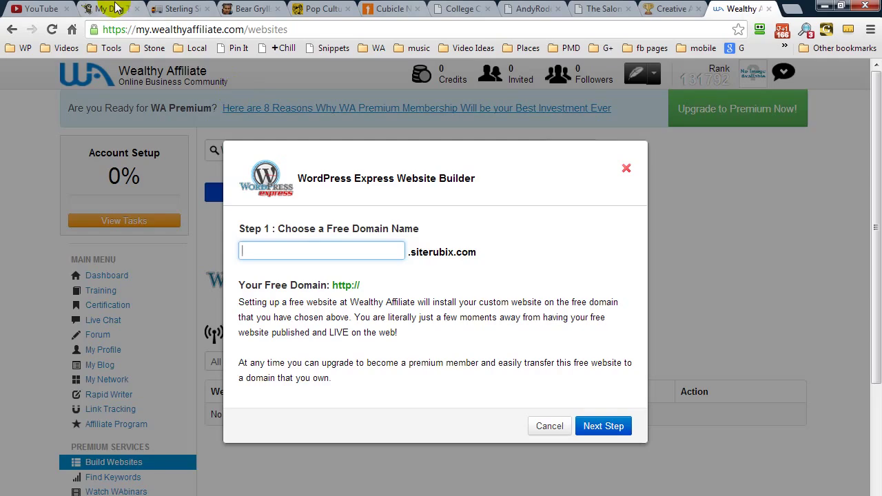
pyautogui.click(114, 8)
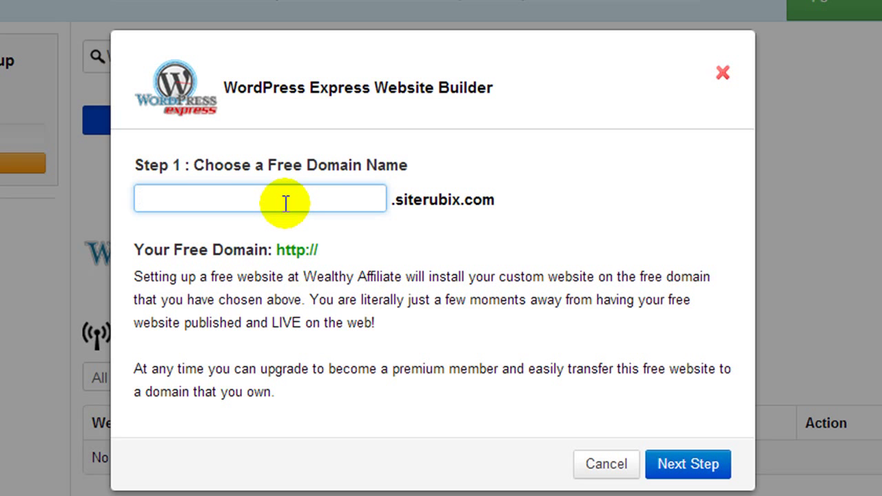
pyautogui.write('makingmoneyathome')
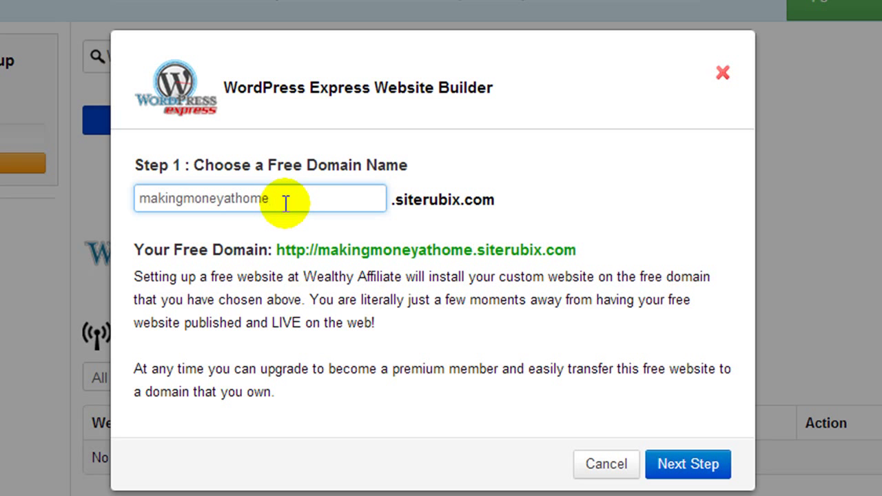
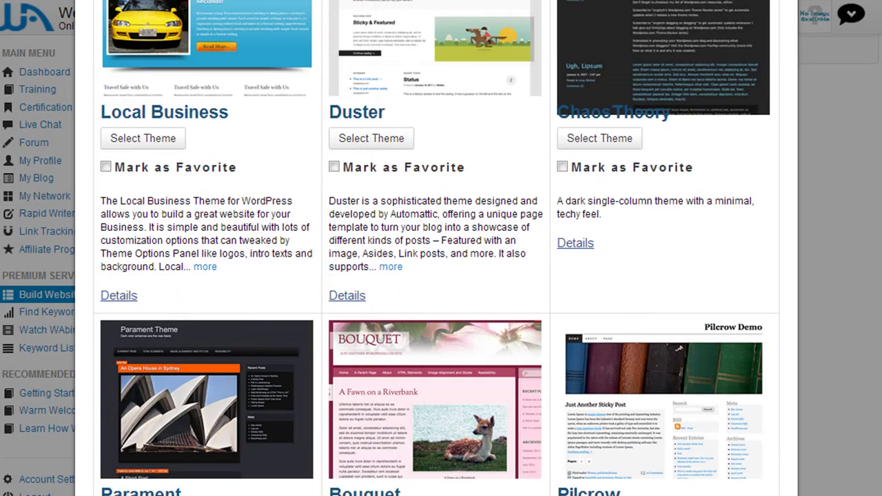
pyautogui.scroll(1, 441, 248)
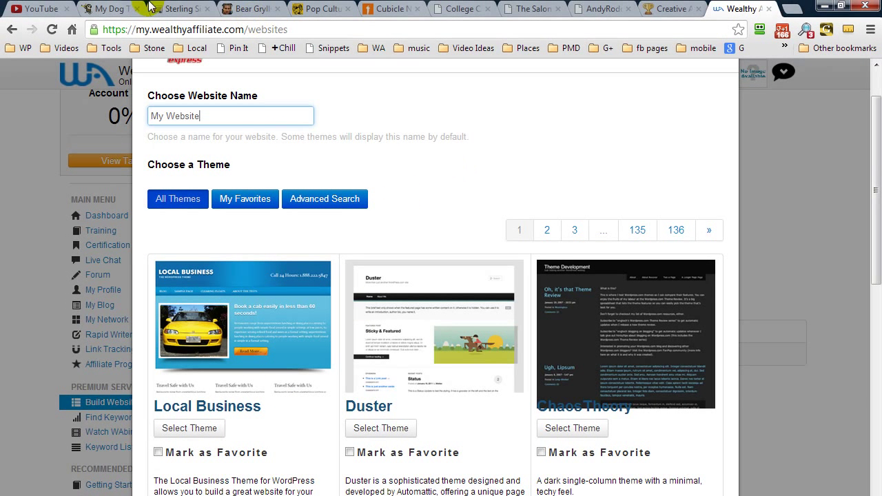
pyautogui.click(168, 8)
pyautogui.click(248, 7)
pyautogui.moveTo(316, 10); pyautogui.dragTo(399, 15)
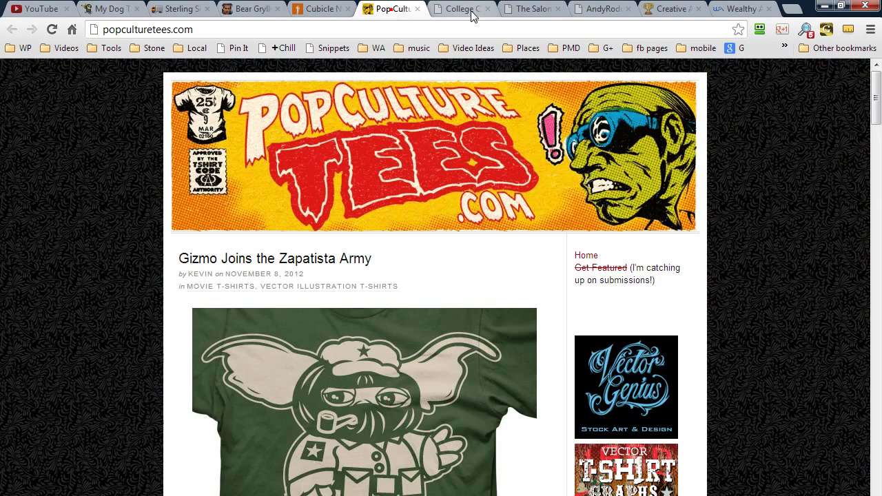
pyautogui.click(472, 9)
pyautogui.click(534, 9)
pyautogui.click(600, 9)
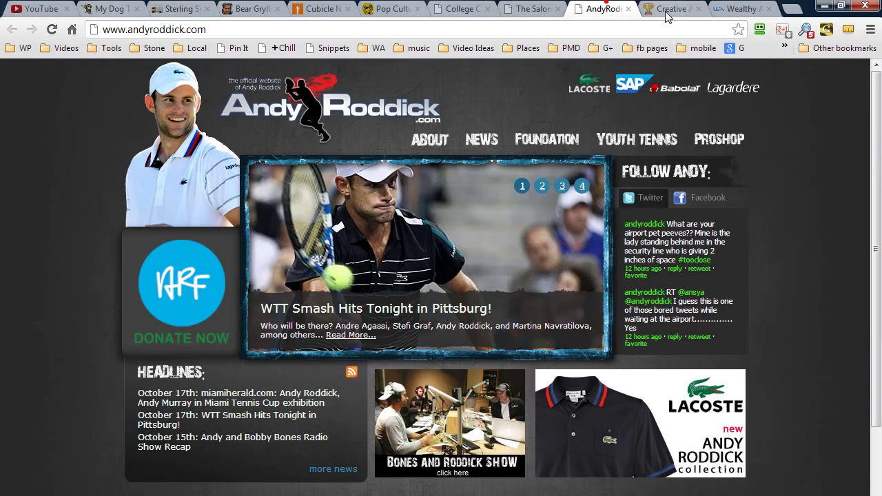
pyautogui.click(667, 13)
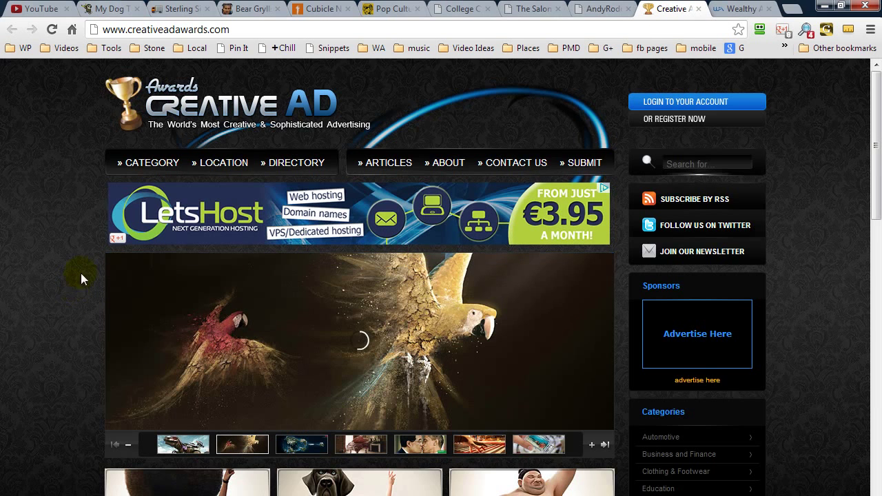
pyautogui.click(738, 12)
pyautogui.click(684, 237)
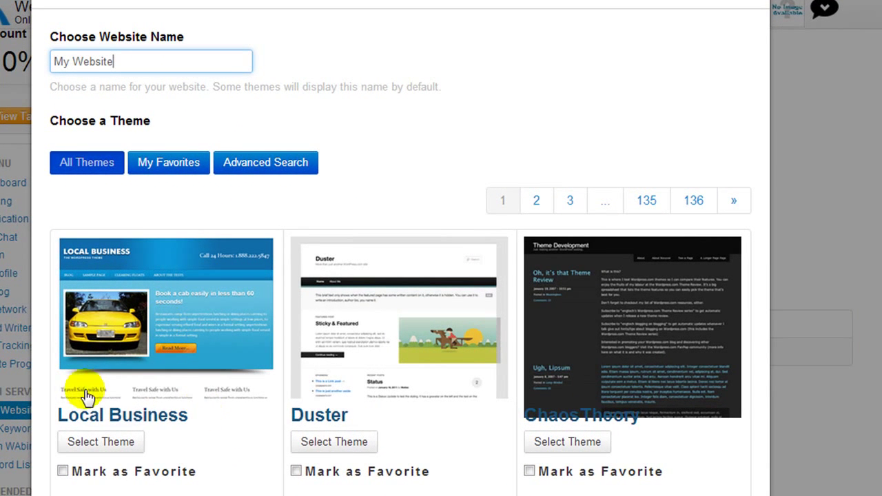
# Step: Select the Local Business theme and review the summary with makingmoneyathome.siterubix.com and My Website
pyautogui.click(103, 441)
pyautogui.scroll(-4, 165, 303)
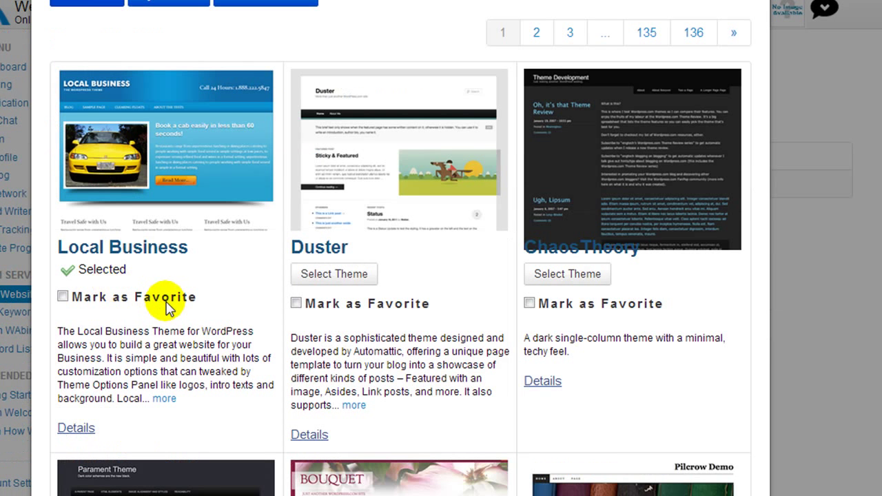
pyautogui.scroll(-5, 166, 309)
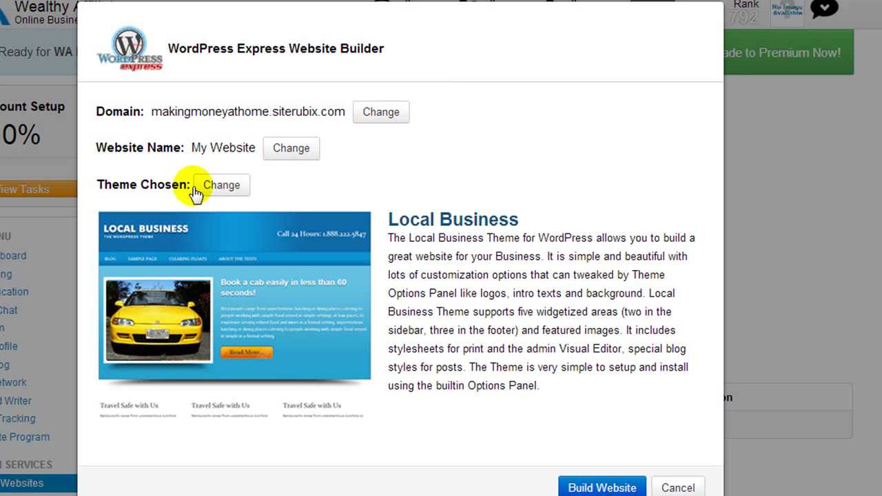
# Step: Build the website with the chosen domain, name and Local Business theme
pyautogui.click(609, 490)
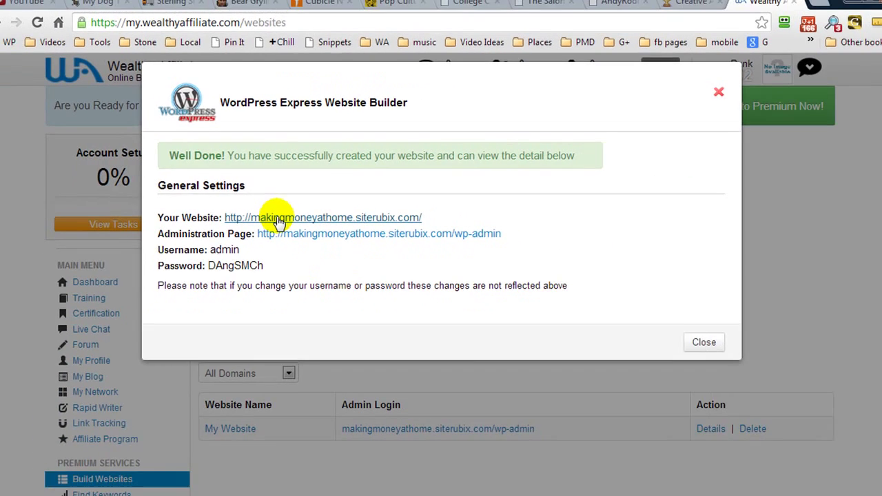
# Step: Preview the new Local Business site by scrolling through its pages
pyautogui.click(279, 216)
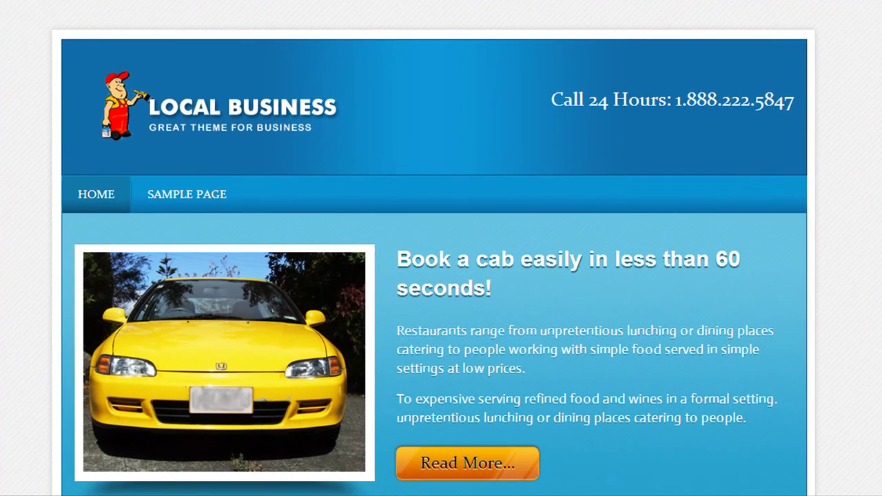
pyautogui.scroll(-10, 434, 276)
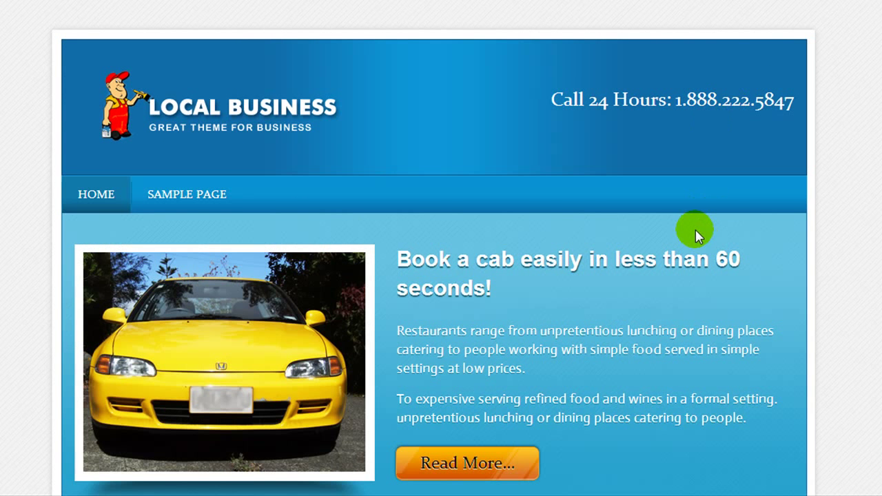
pyautogui.scroll(-3, 691, 228)
pyautogui.scroll(-10, 690, 229)
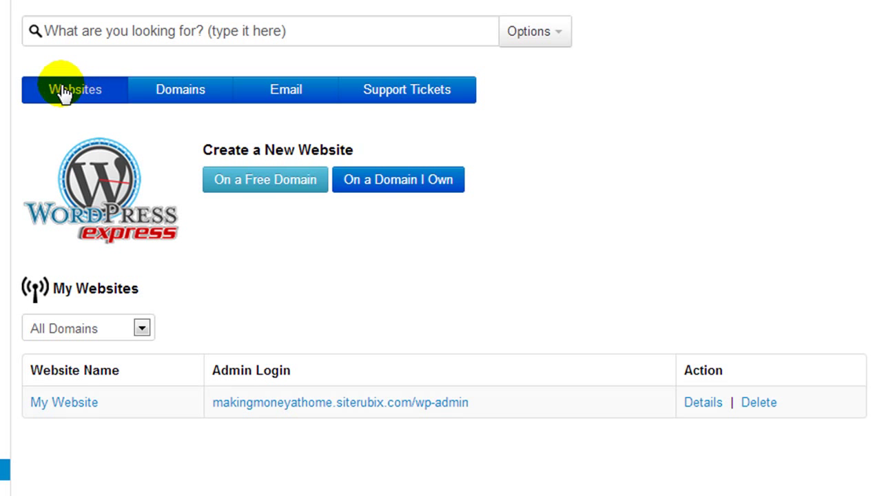
# Step: Show My Website's login details and go to its WordPress administration page
pyautogui.click(694, 405)
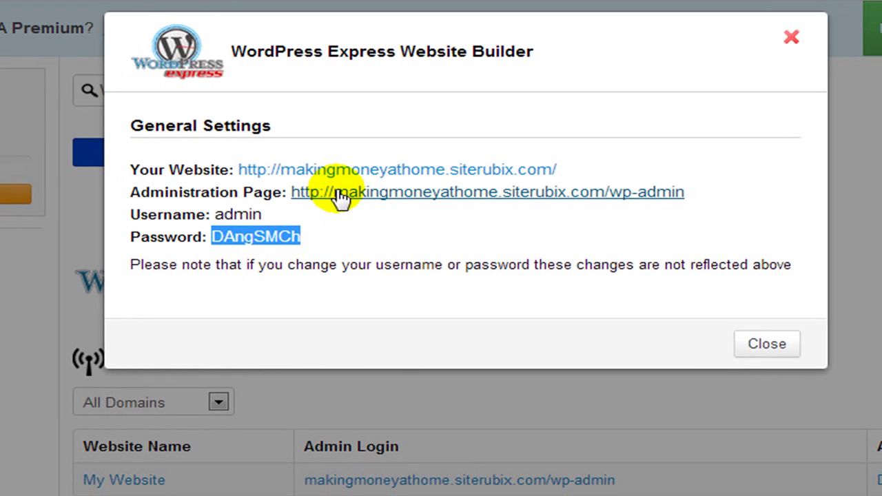
pyautogui.click(338, 191)
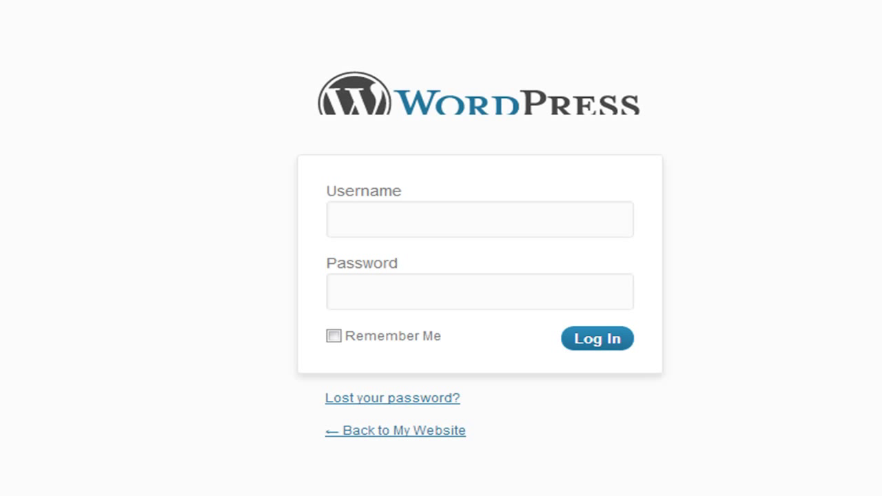
# Step: Log into WordPress with the site's username and password, then view the My Dog Training Website example
pyautogui.write('admin')
pyautogui.click(362, 291)
pyautogui.write('*********')
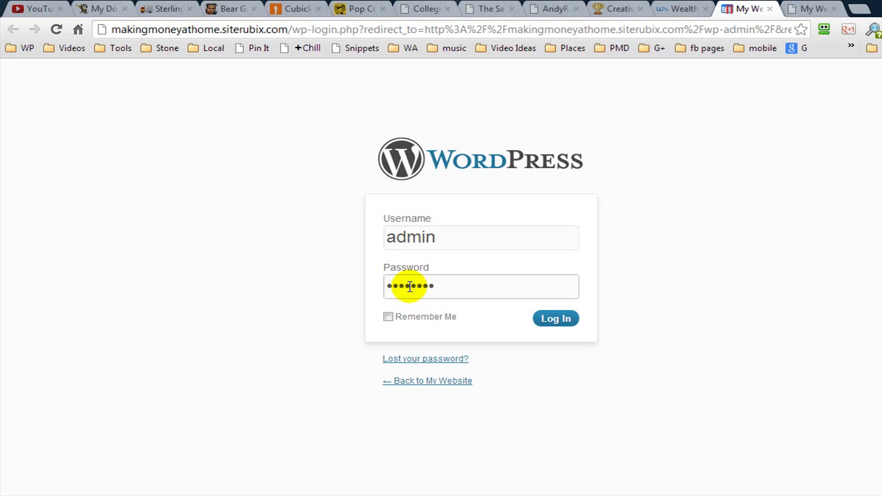
pyautogui.click(542, 317)
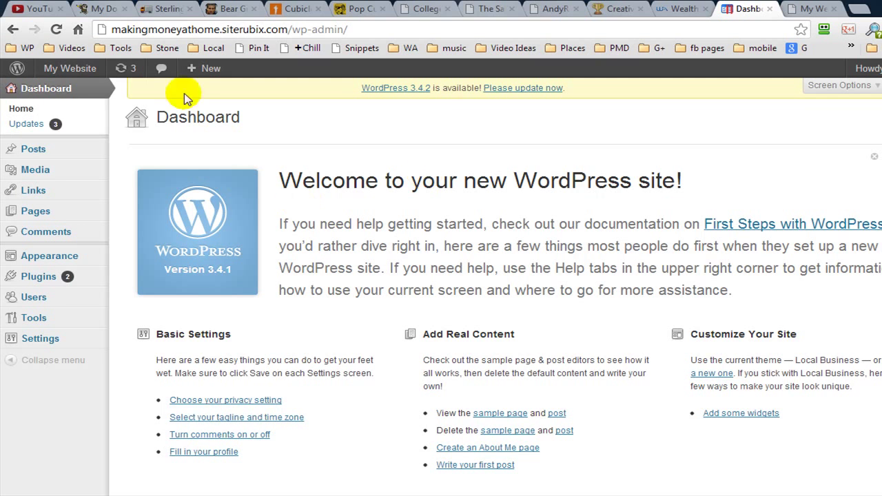
pyautogui.click(95, 8)
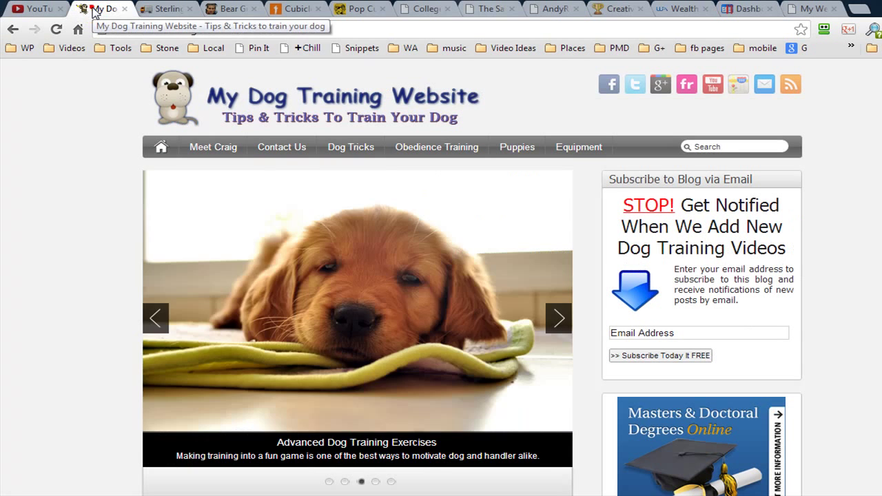